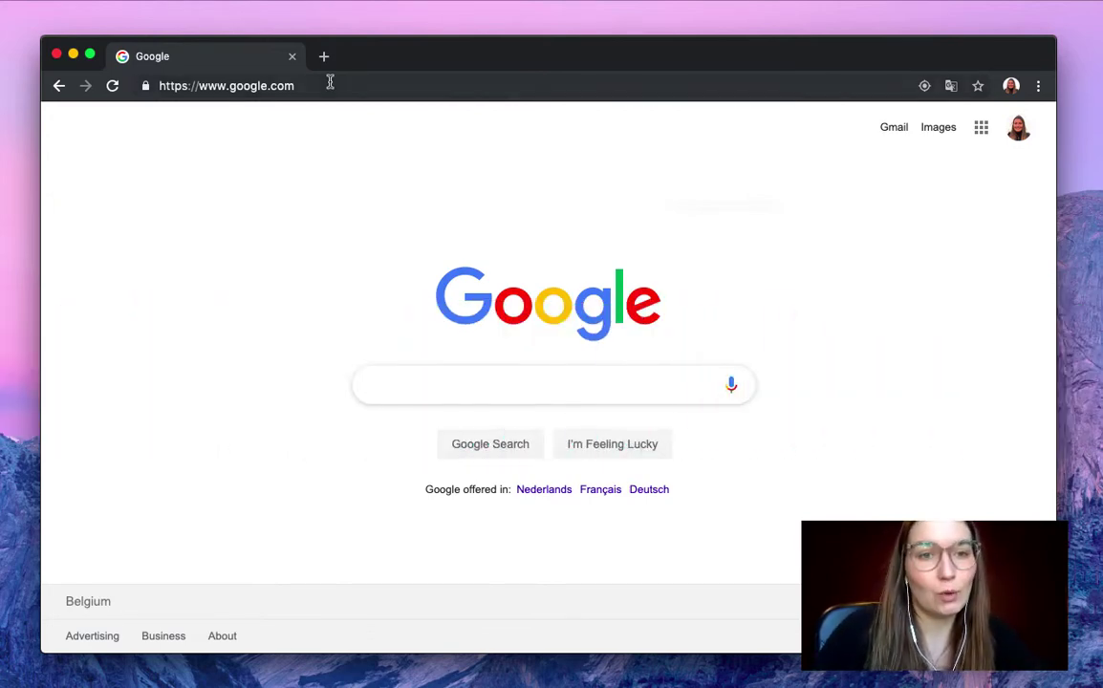
- Load Sheetgo's New workflow template gallery at app.sheetgo.com in Chrome
click(299, 83)
text(app)
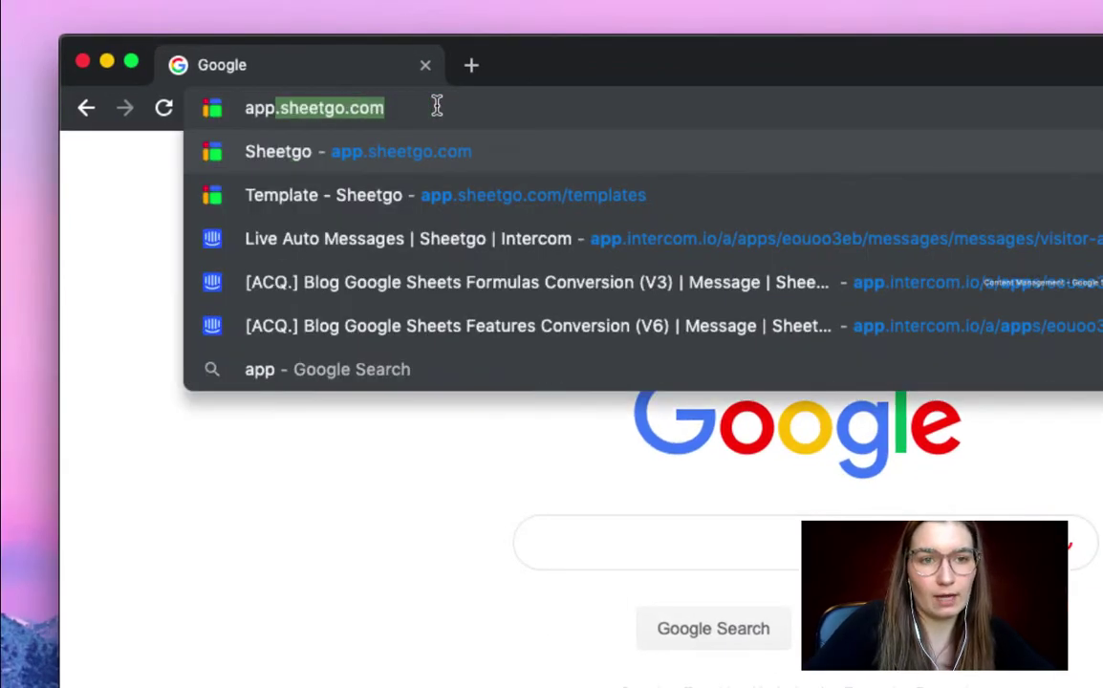
text(.sheetgo.com)
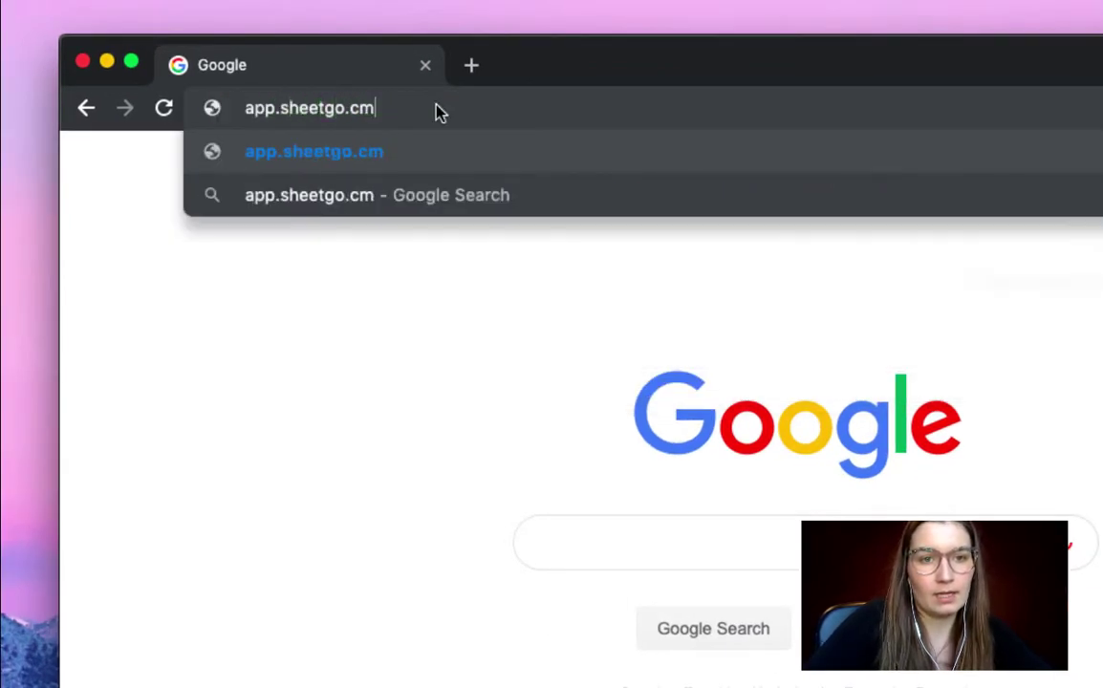
key(BackSpace)
text(om)
click(509, 196)
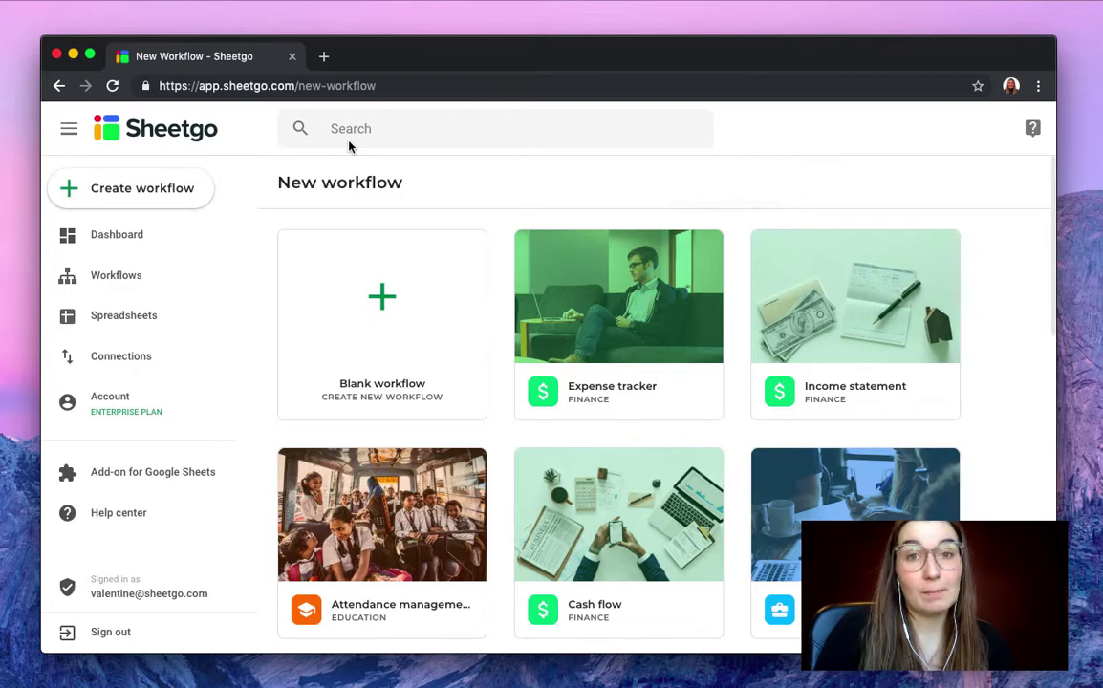
- Scroll down the template grid to the Marketing KPIs card and open it
scroll(542, 209, down, 2)
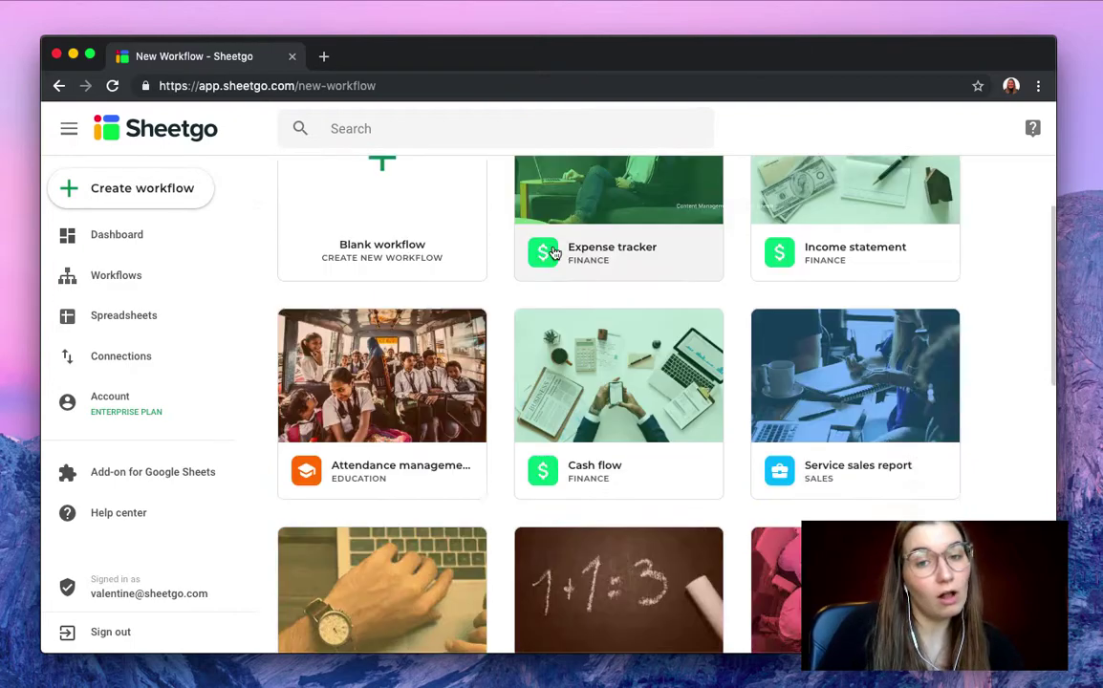
scroll(550, 239, down, 4)
scroll(552, 251, up, 3)
scroll(552, 251, up, 4)
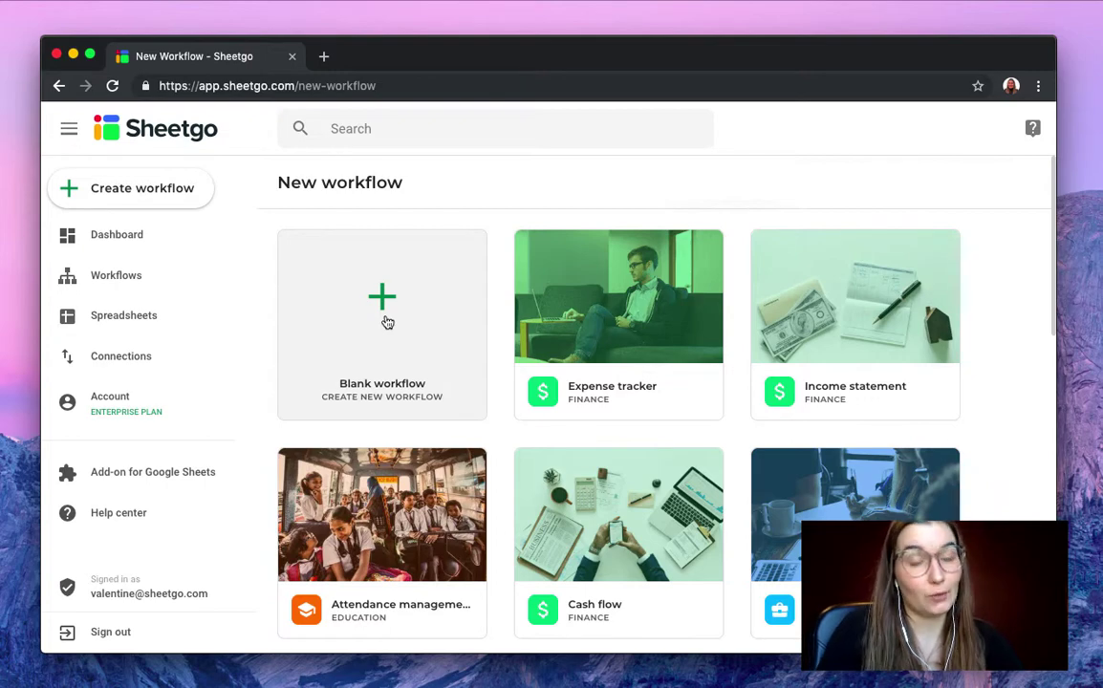
scroll(554, 373, down, 3)
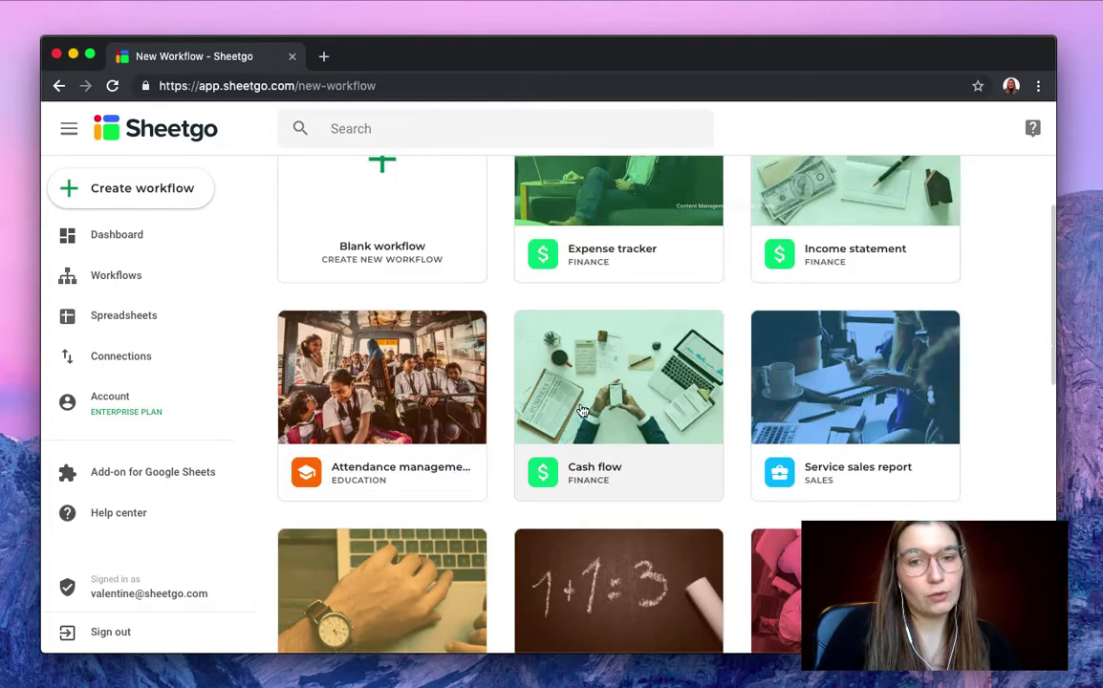
scroll(573, 411, down, 4)
scroll(574, 409, down, 3)
scroll(576, 410, down, 1)
scroll(577, 410, down, 3)
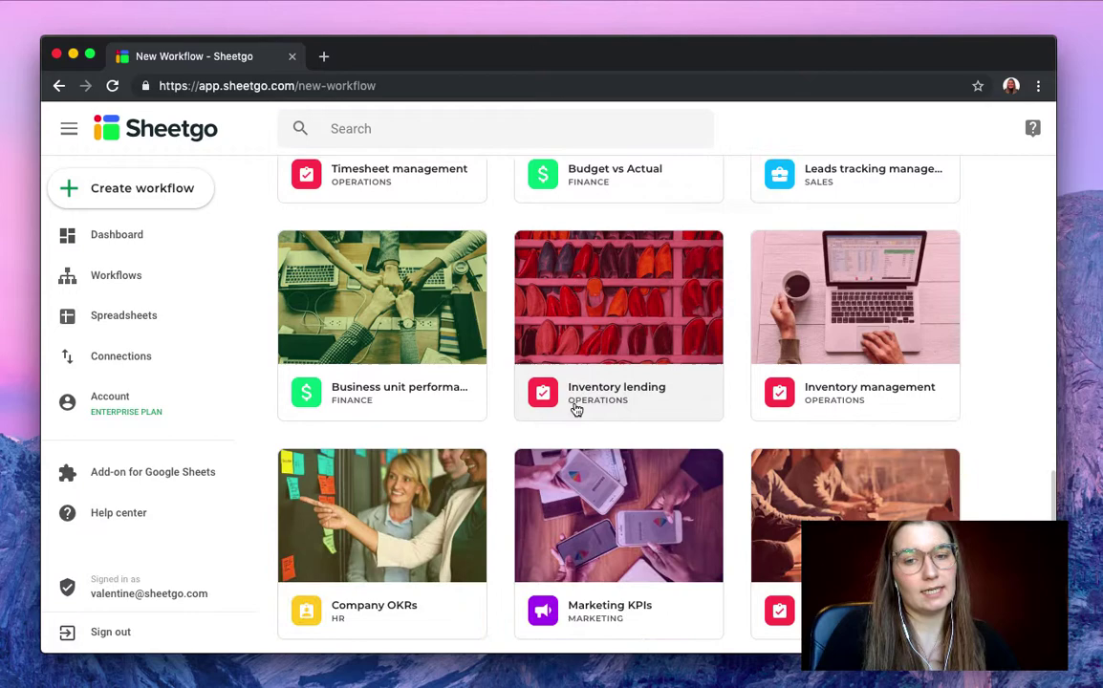
click(611, 602)
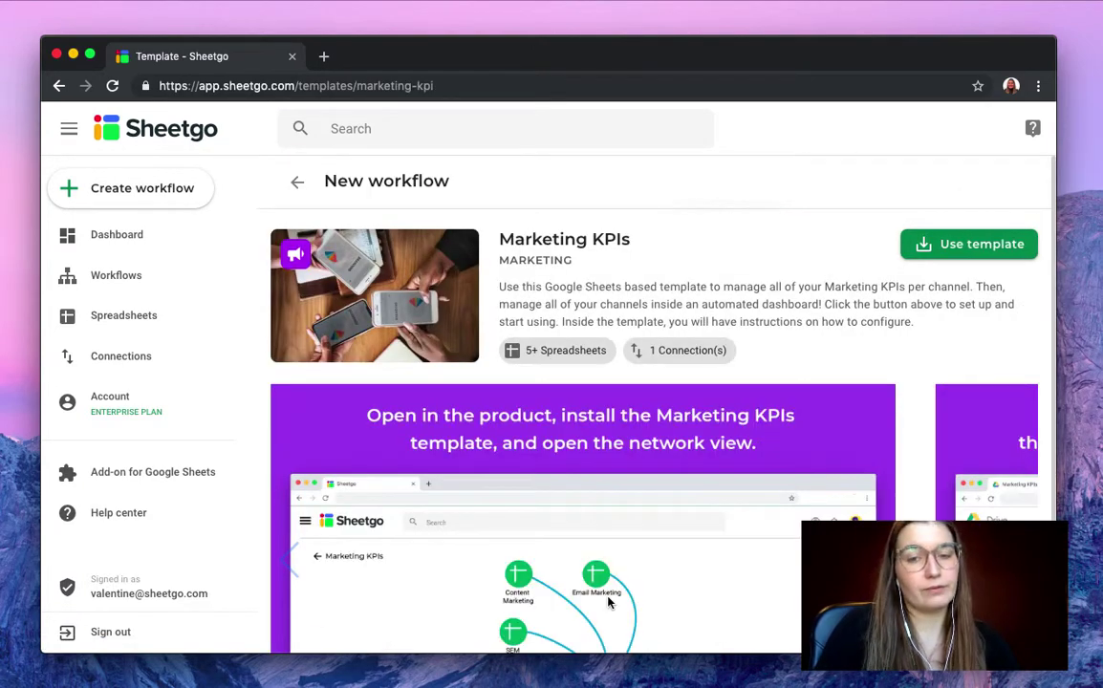
- Browse the Marketing KPIs preview slides, including dashboard and experiments, then choose Use template
scroll(681, 514, down, 3)
scroll(682, 514, up, 2)
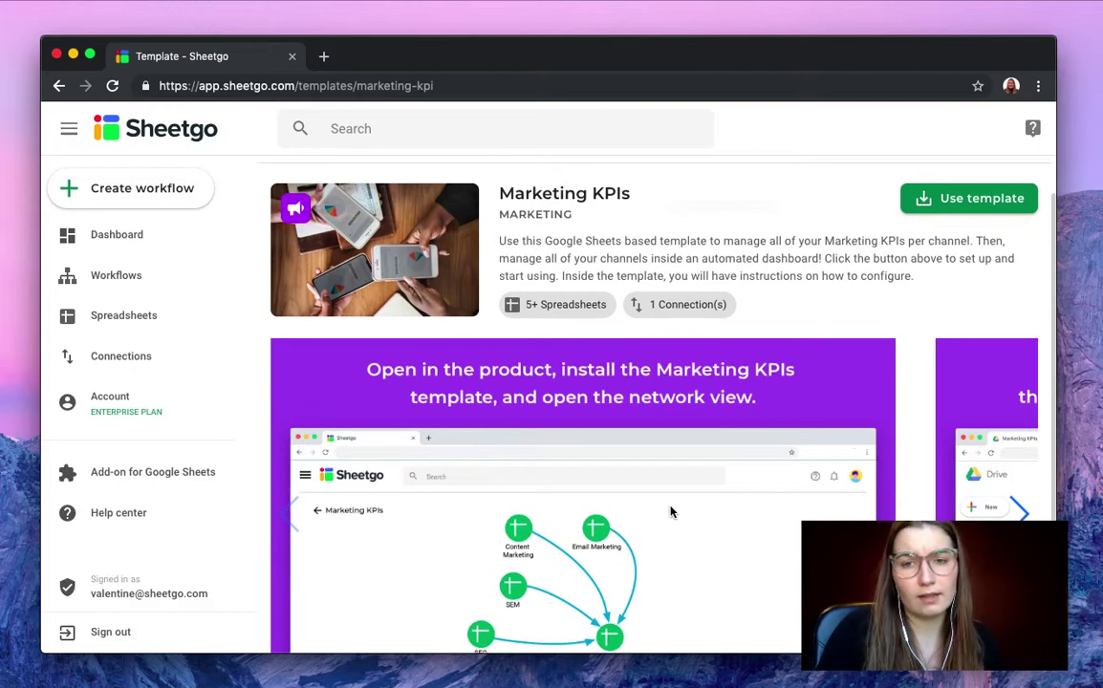
click(1021, 513)
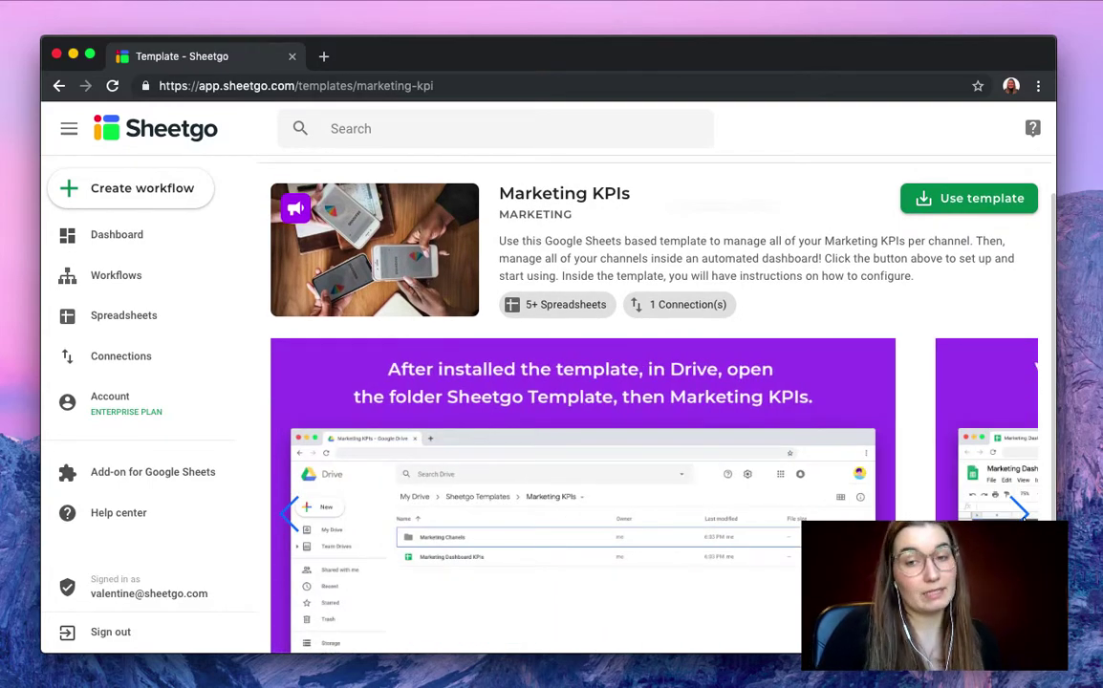
click(1021, 513)
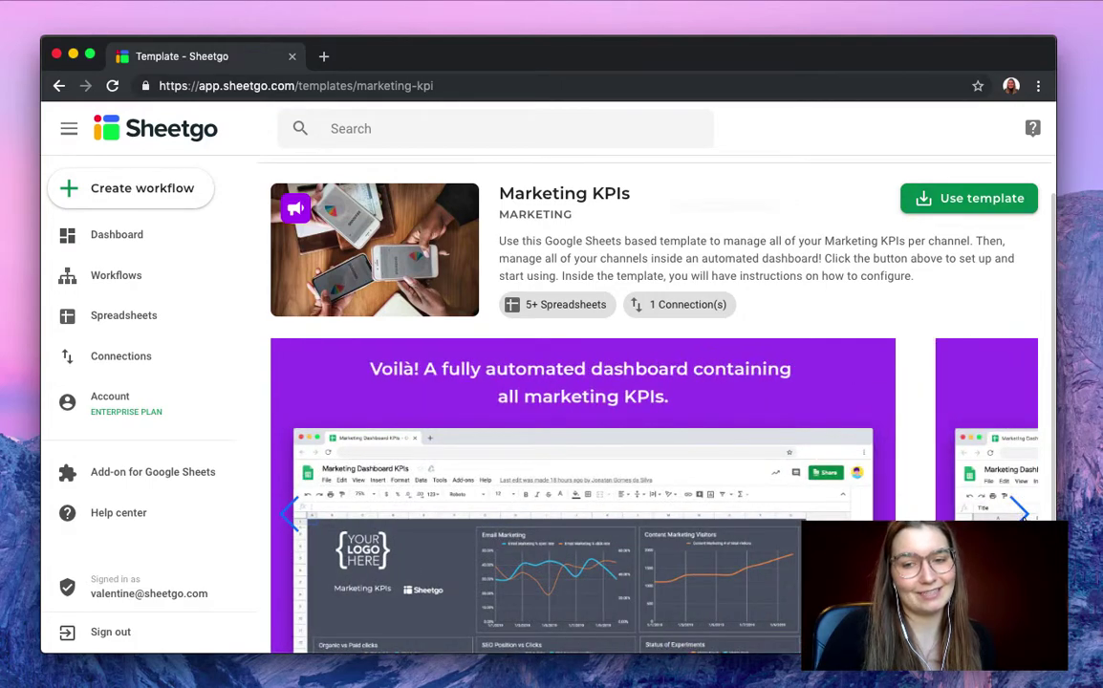
click(1020, 513)
scroll(1015, 517, up, 1)
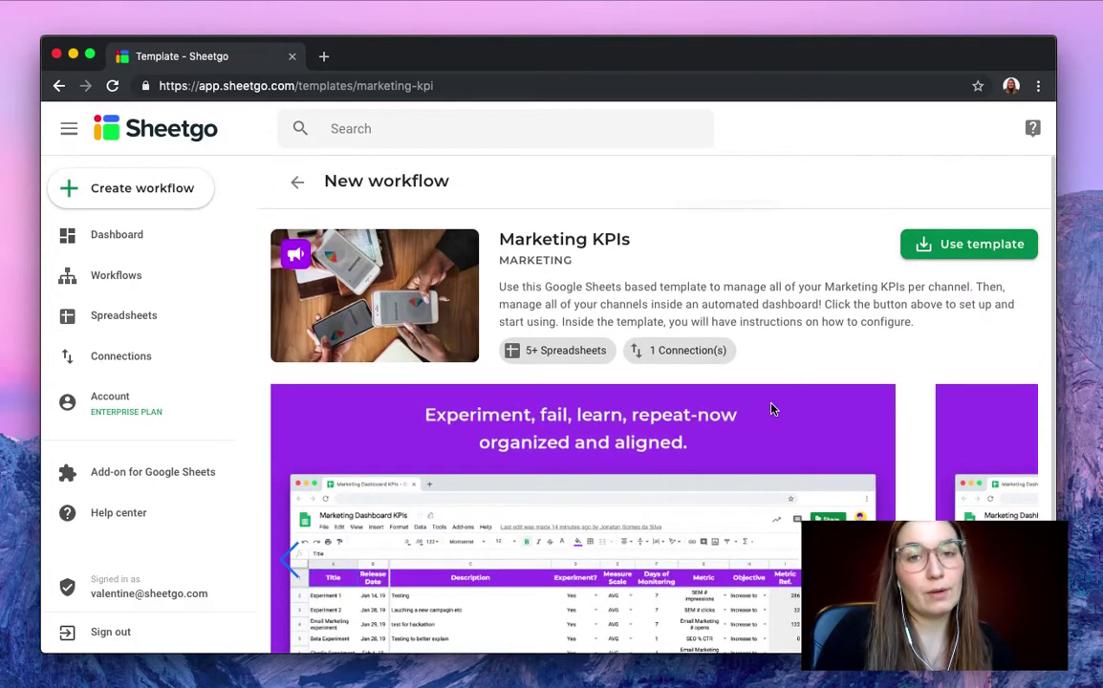
click(970, 247)
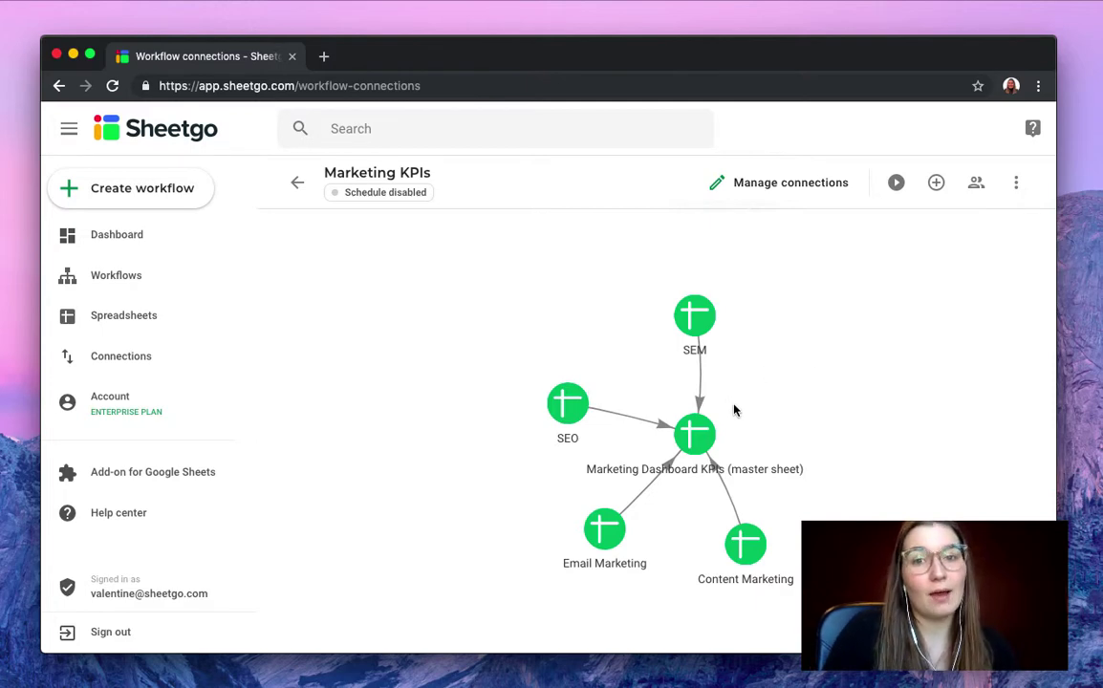
- Open the SEM channel sheet, then review the Marketing Dashboard KPIs master sheet's Instructions
click(701, 315)
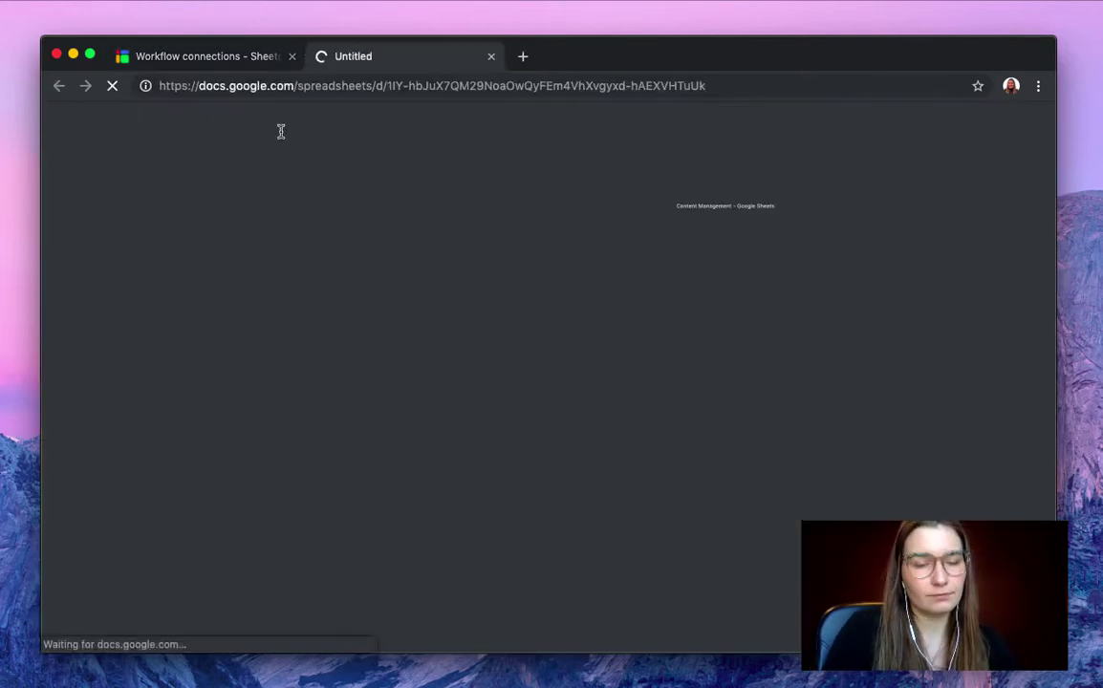
click(229, 58)
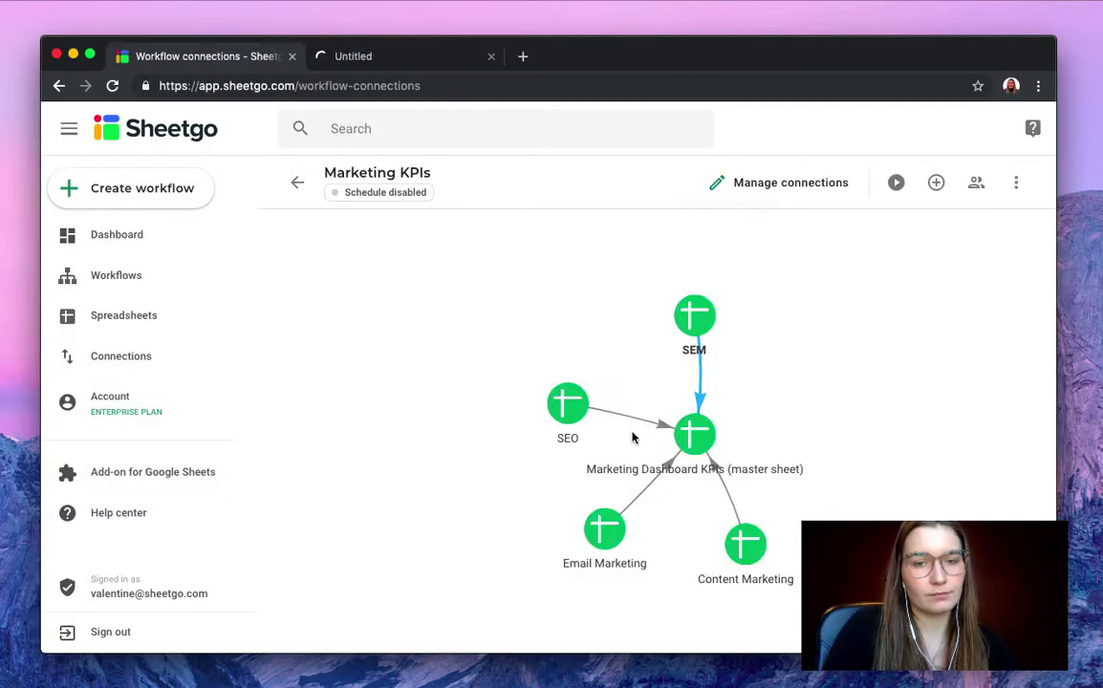
click(697, 433)
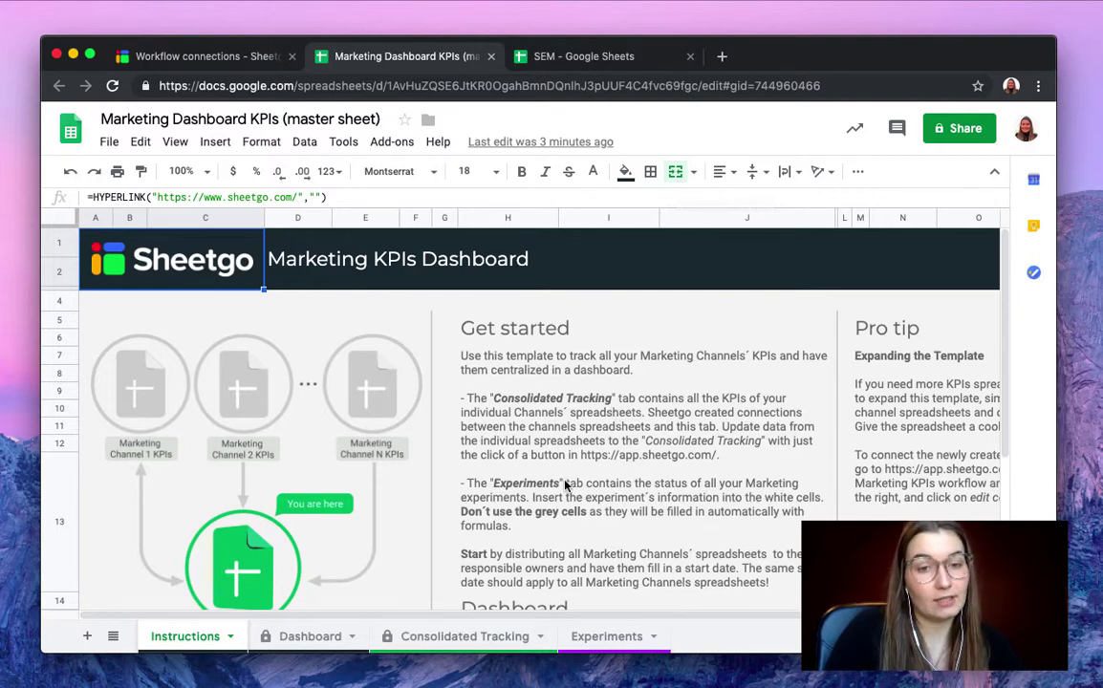
scroll(504, 440, down, 2)
scroll(520, 459, up, 3)
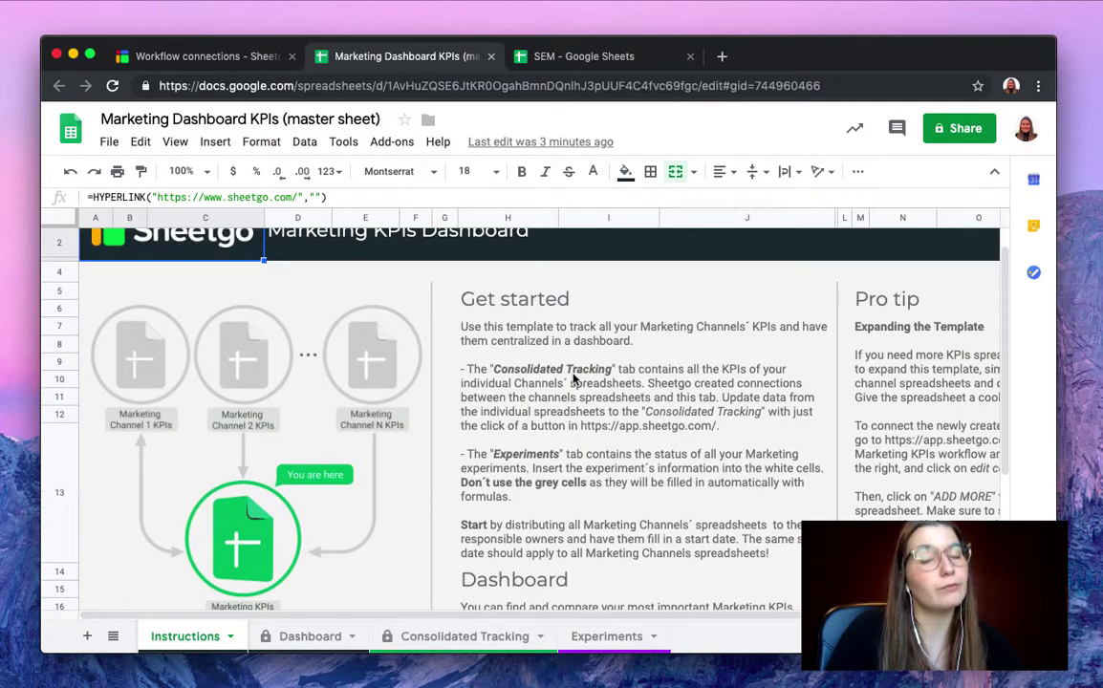
scroll(571, 368, up, 1)
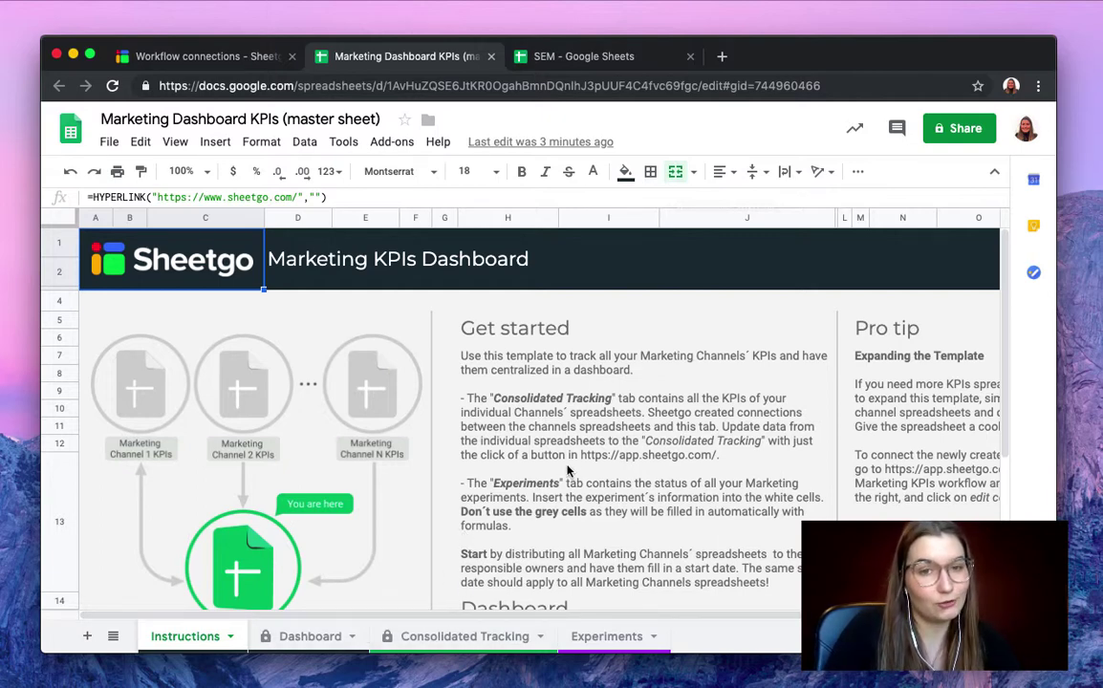
- Inspect the formula of the SEM Tracking tab's % CTR sparkline in cell B5
click(573, 57)
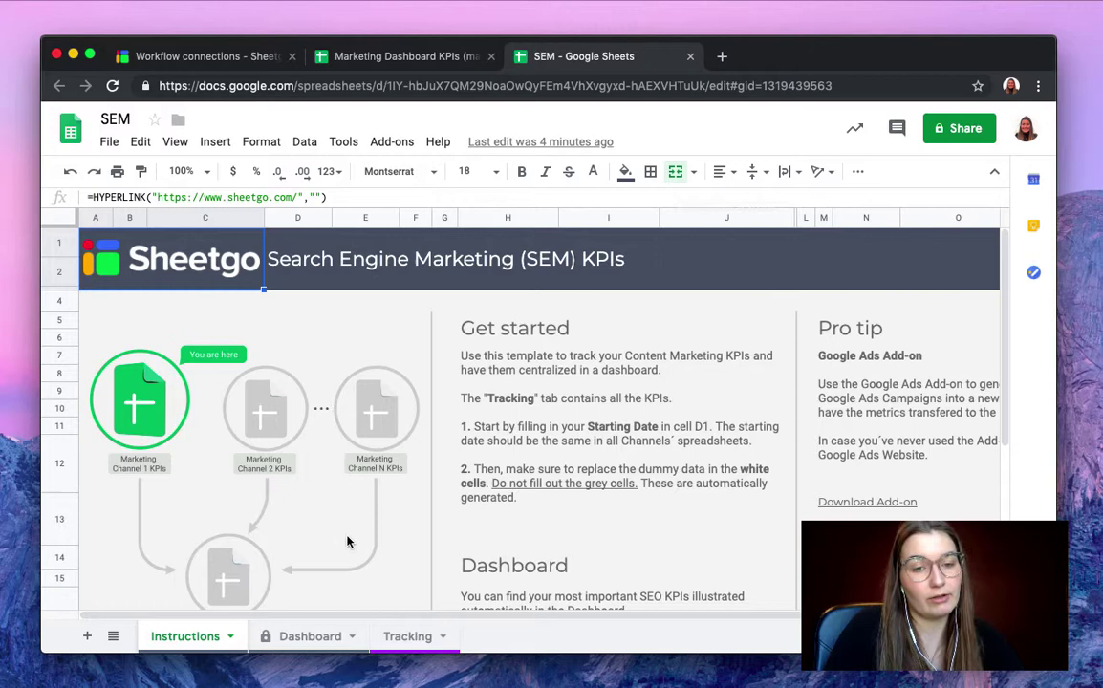
click(407, 637)
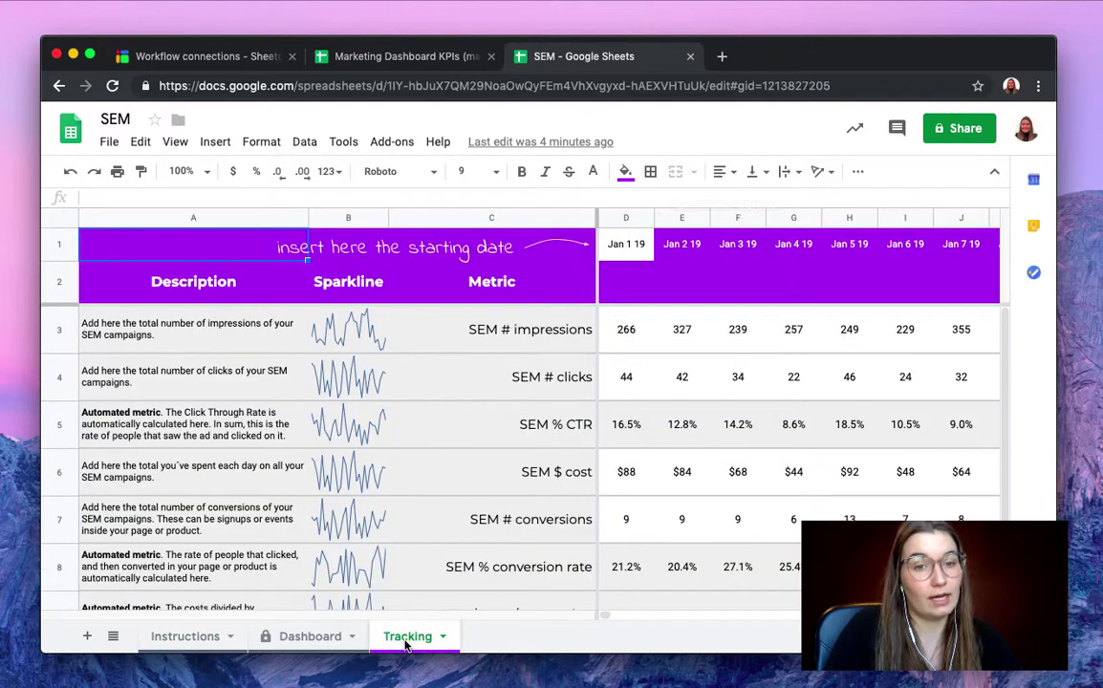
scroll(234, 368, down, 1)
scroll(230, 372, down, 1)
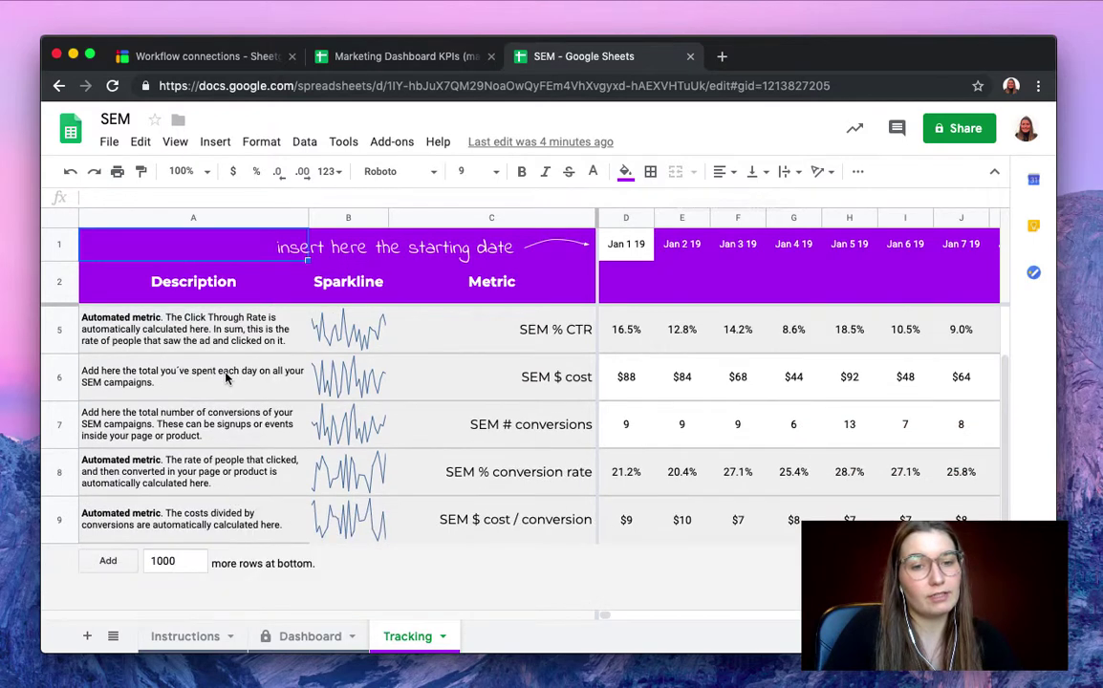
scroll(226, 378, up, 2)
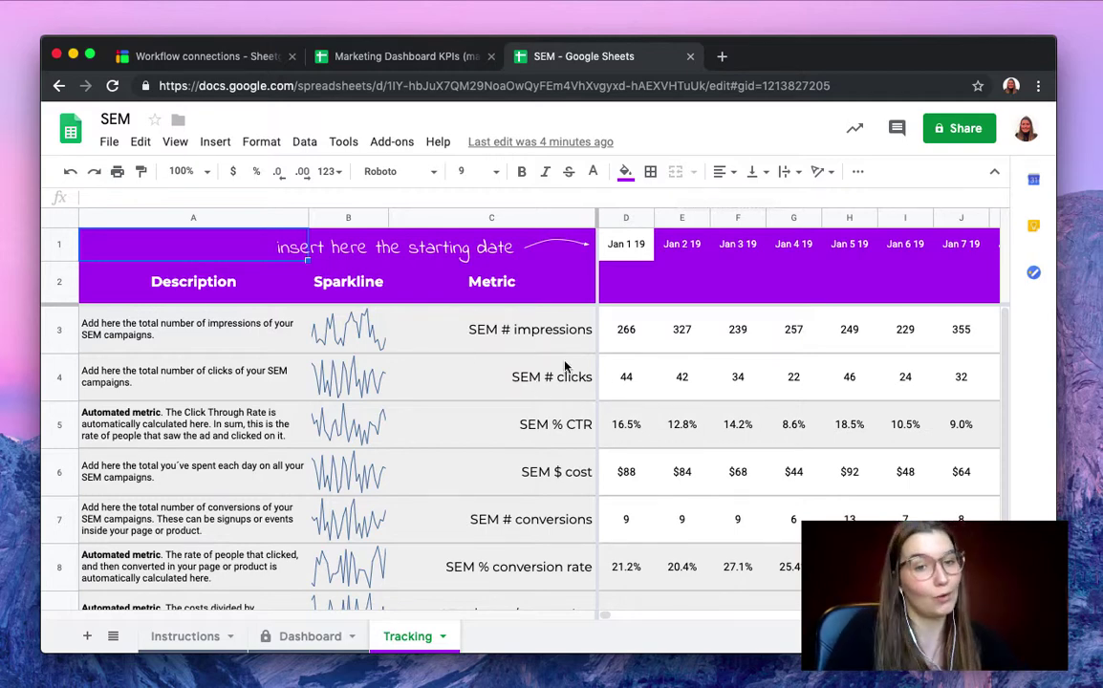
click(342, 427)
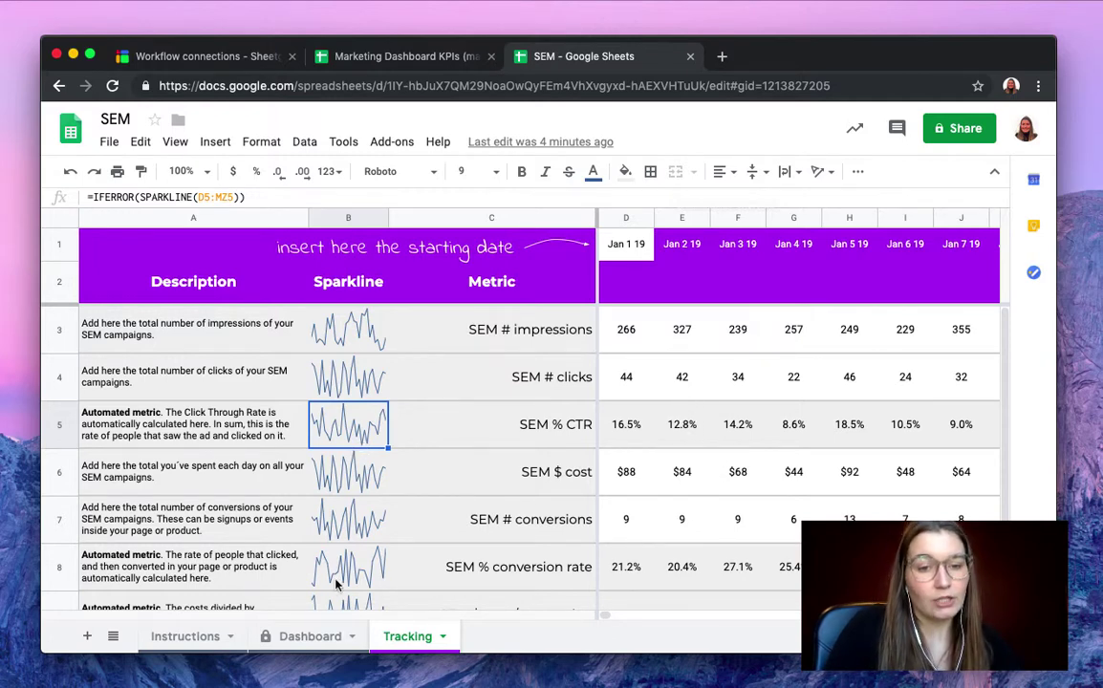
click(309, 636)
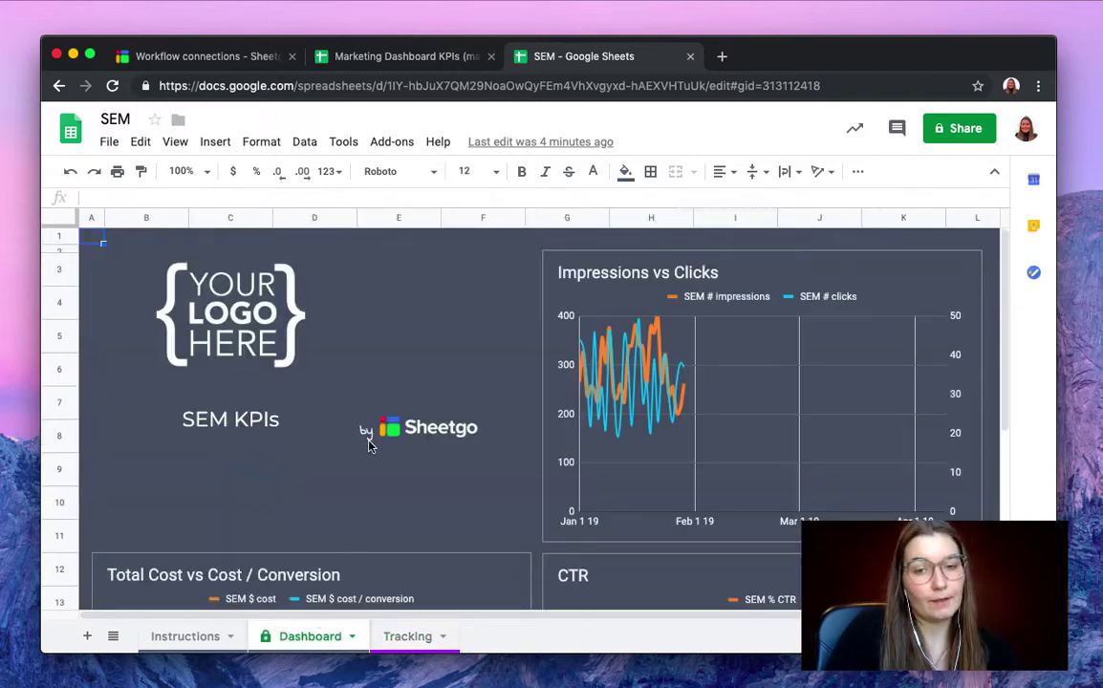
- Scroll through the SEM Dashboard's Impressions vs Clicks, Total Cost vs Cost / Conversion and CTR charts
scroll(372, 448, down, 3)
scroll(372, 450, down, 2)
scroll(373, 451, down, 1)
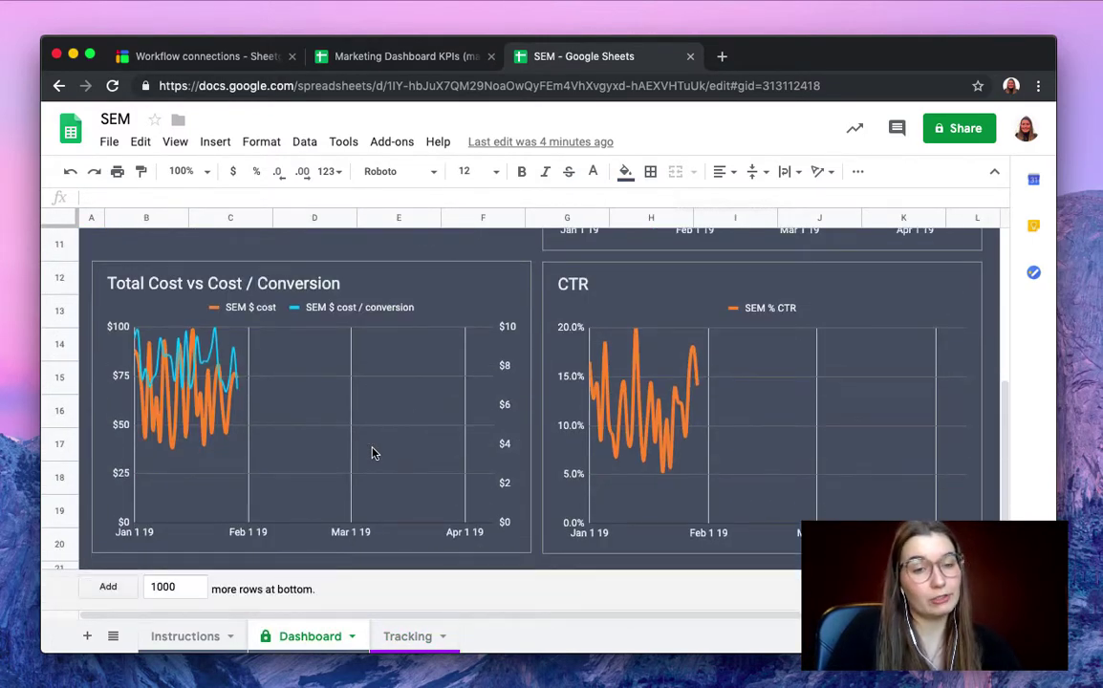
scroll(373, 453, up, 4)
scroll(374, 447, up, 2)
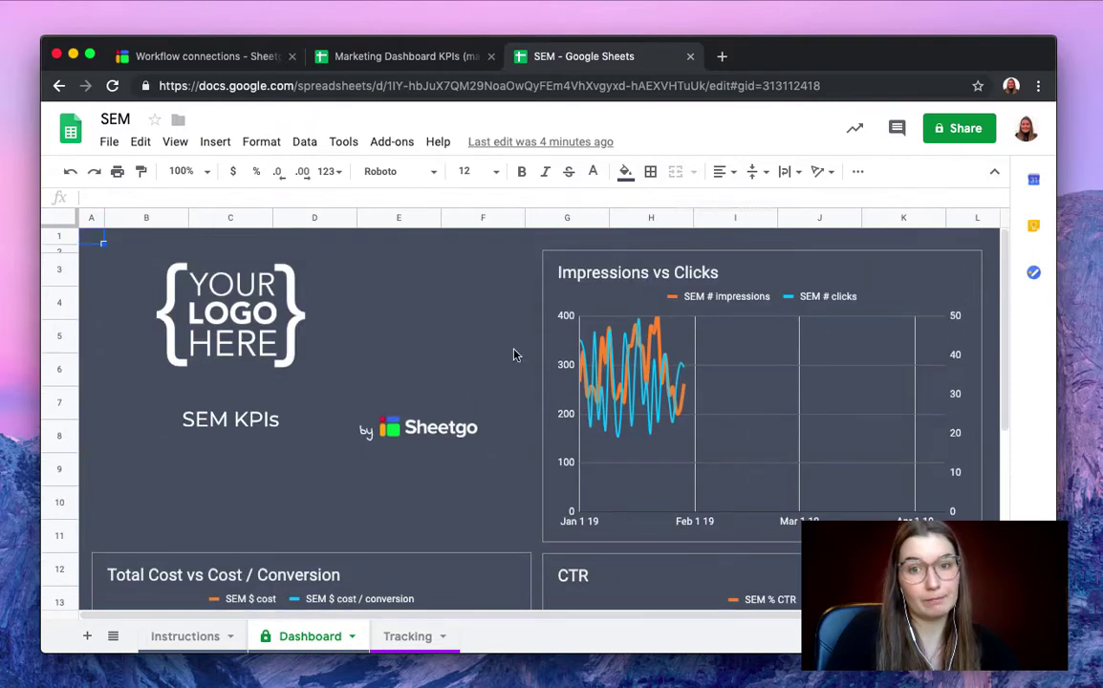
scroll(560, 421, down, 3)
scroll(560, 421, up, 3)
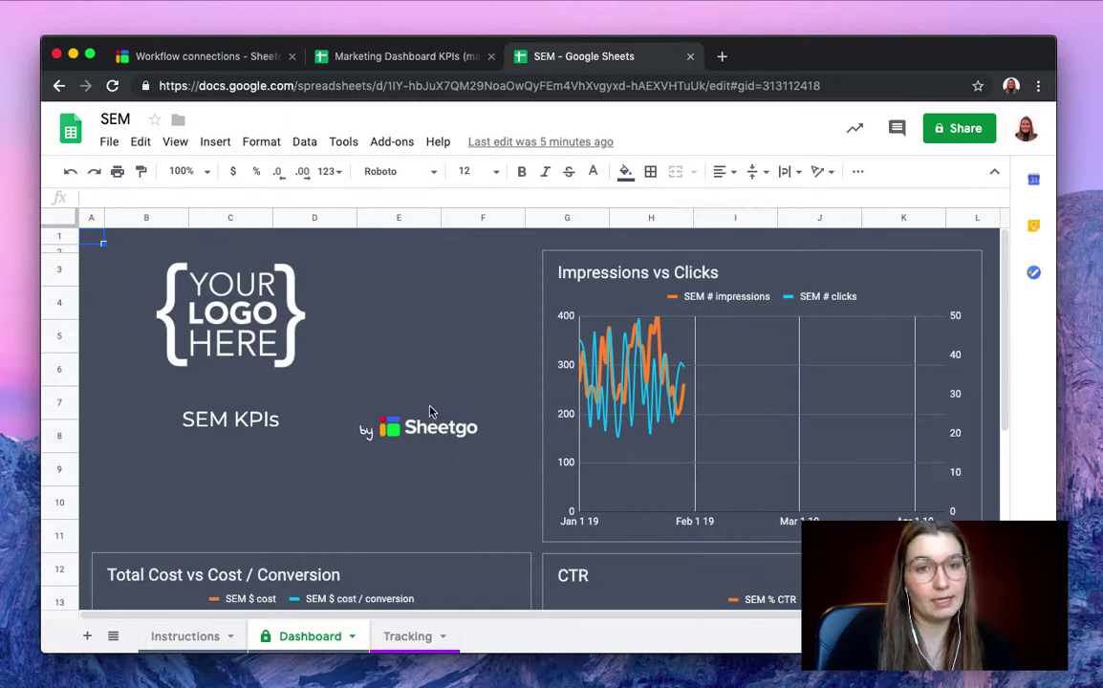
- Run the Marketing KPIs workflow in Sheetgo, then return to the master sheet
click(203, 60)
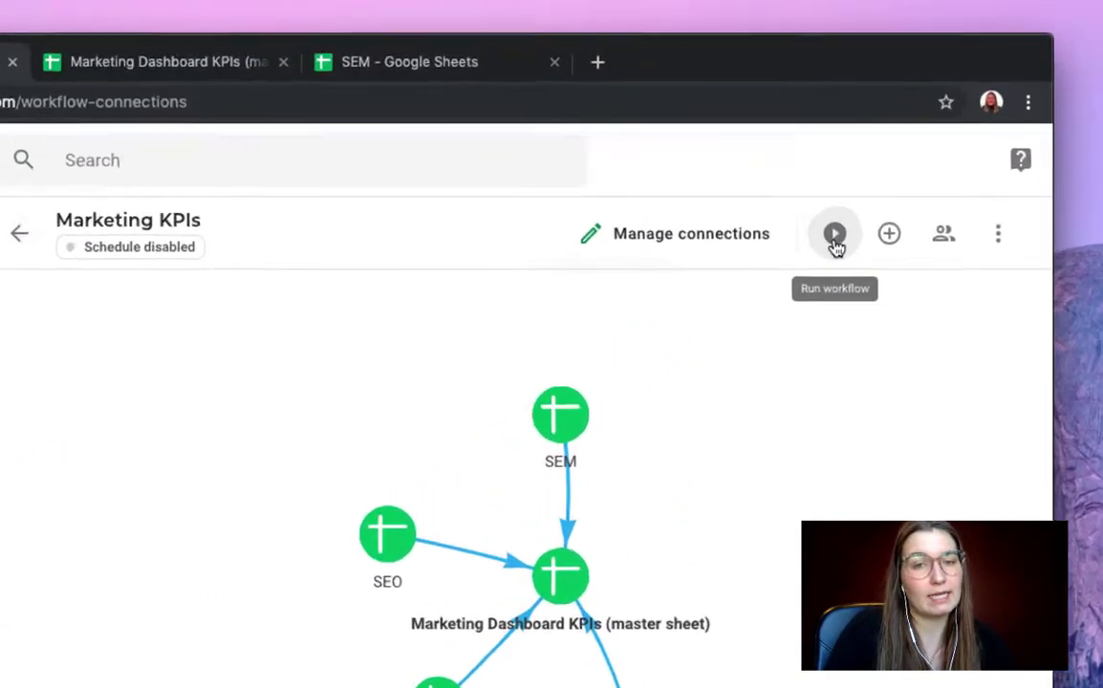
click(810, 256)
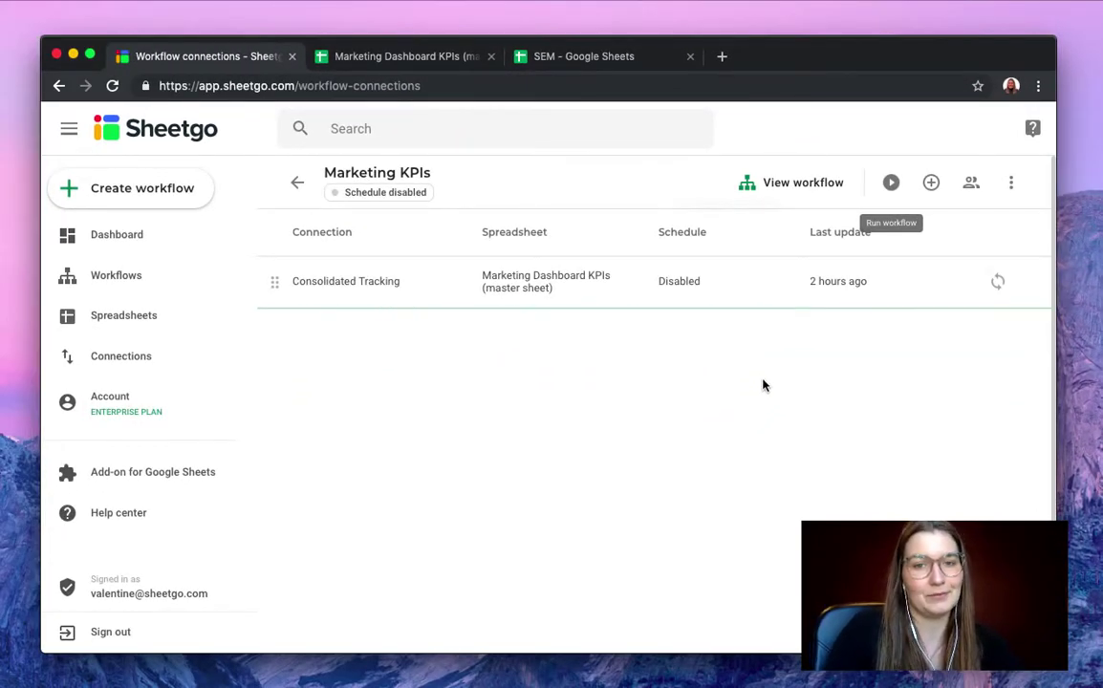
click(401, 56)
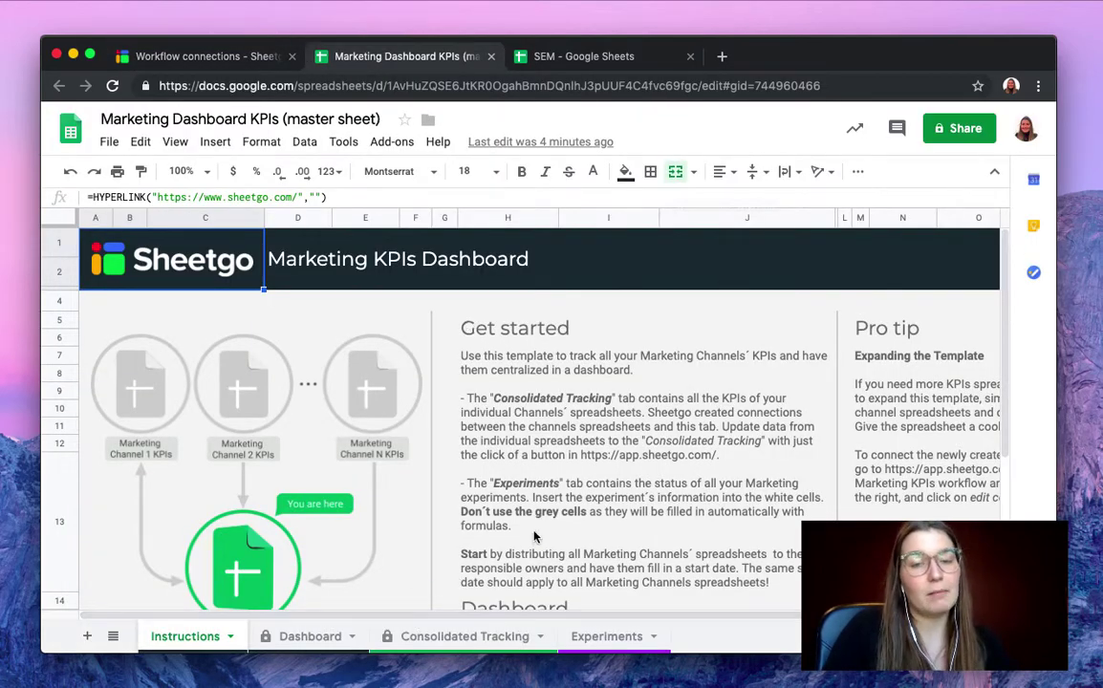
- Review the five experiments on the Experiments tab, scrolling across to Experiment Result
click(611, 640)
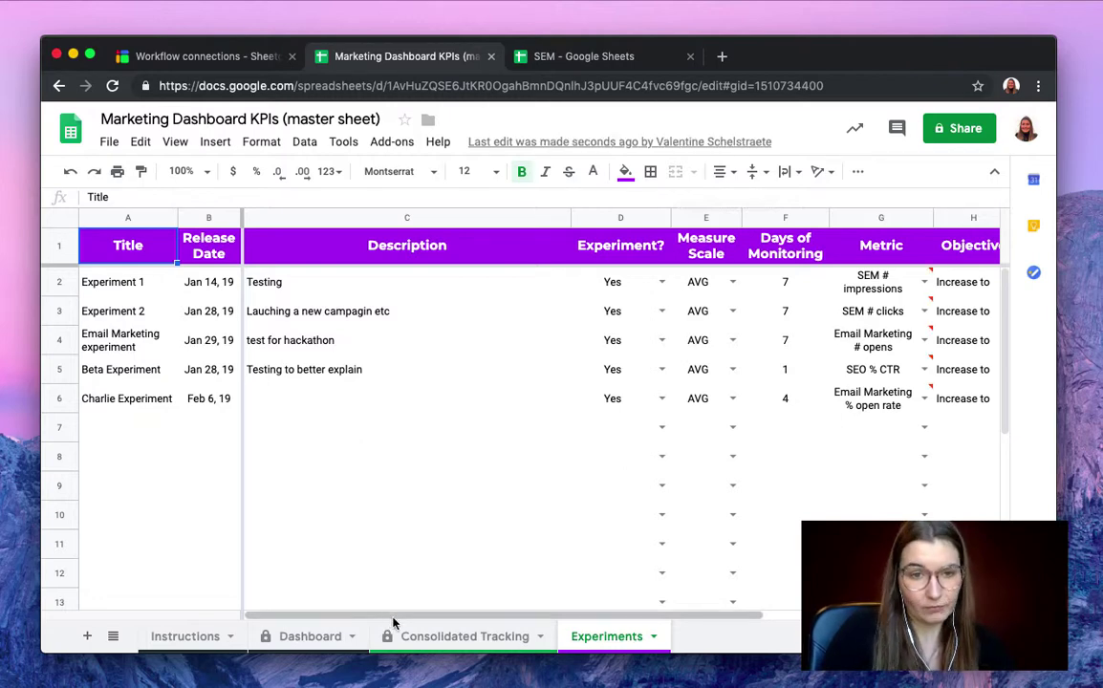
drag(418, 616, 641, 616)
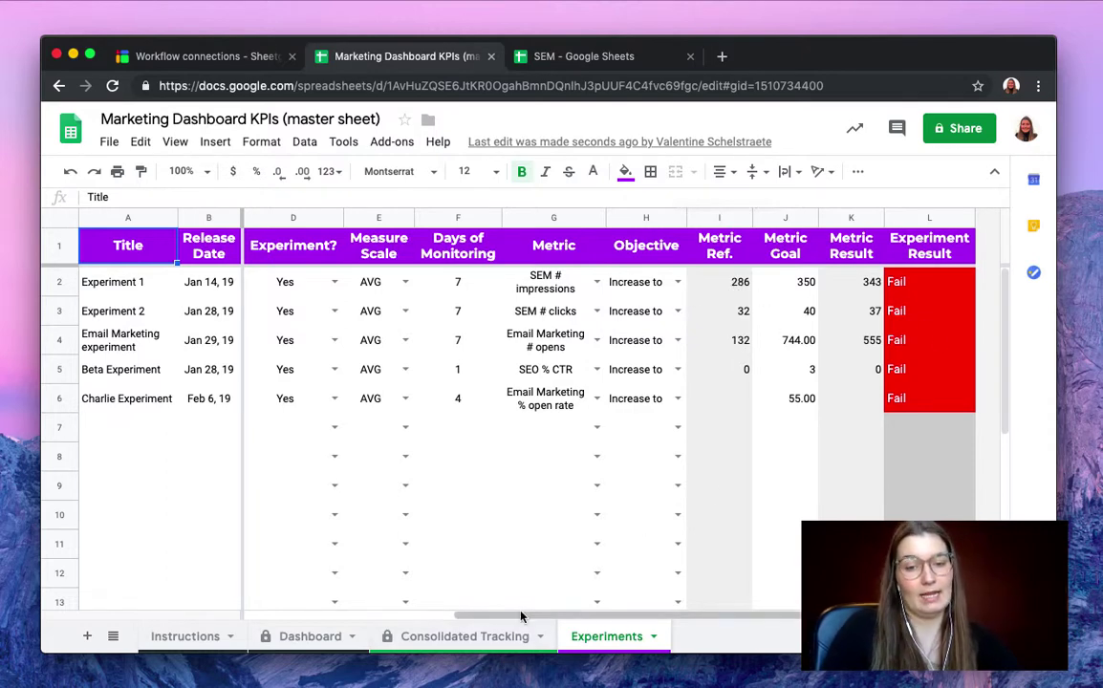
drag(522, 616, 269, 629)
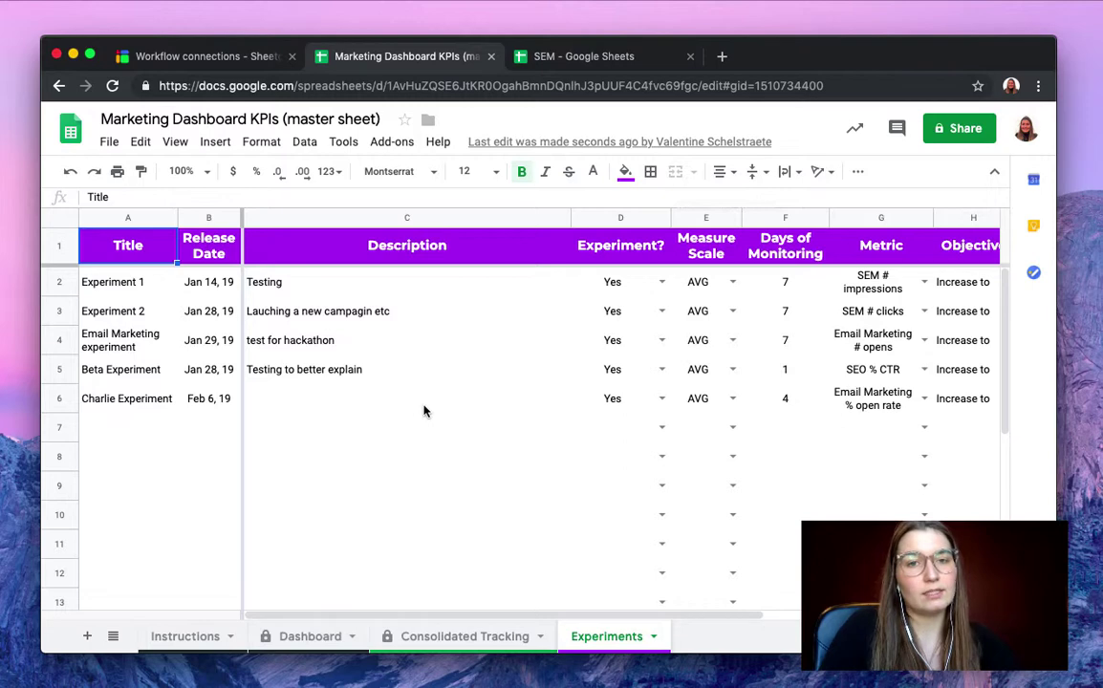
click(433, 636)
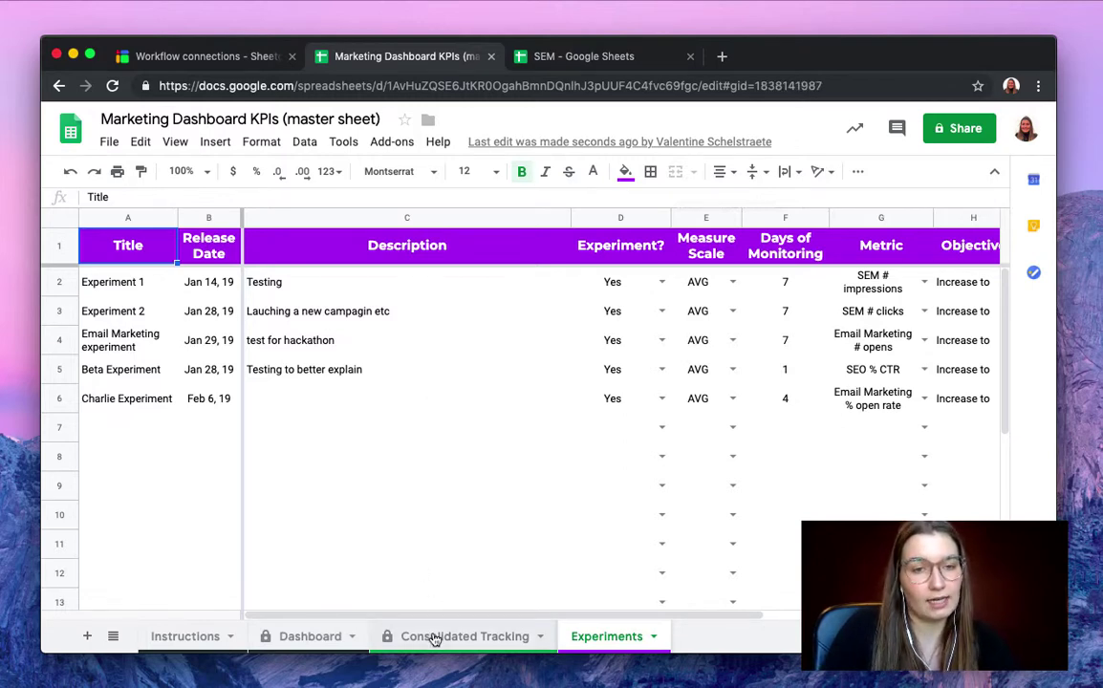
- Scroll through the combined channel metrics on the Consolidated Tracking tab
scroll(245, 381, down, 1)
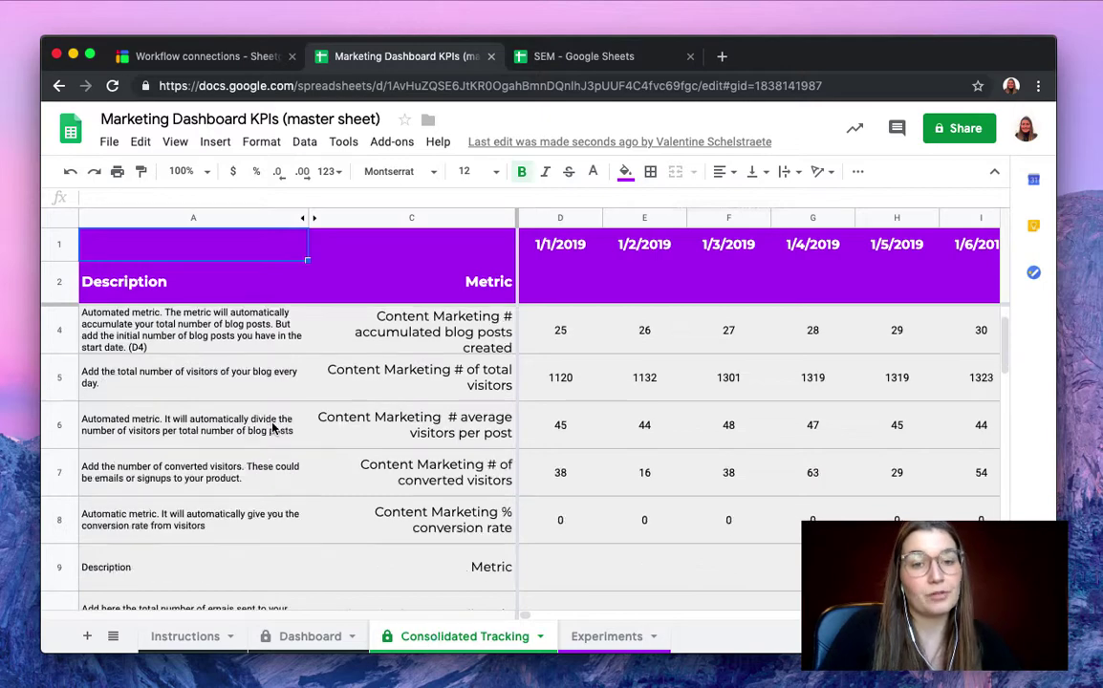
scroll(245, 380, down, 3)
scroll(258, 401, down, 5)
scroll(273, 429, down, 3)
scroll(272, 428, down, 2)
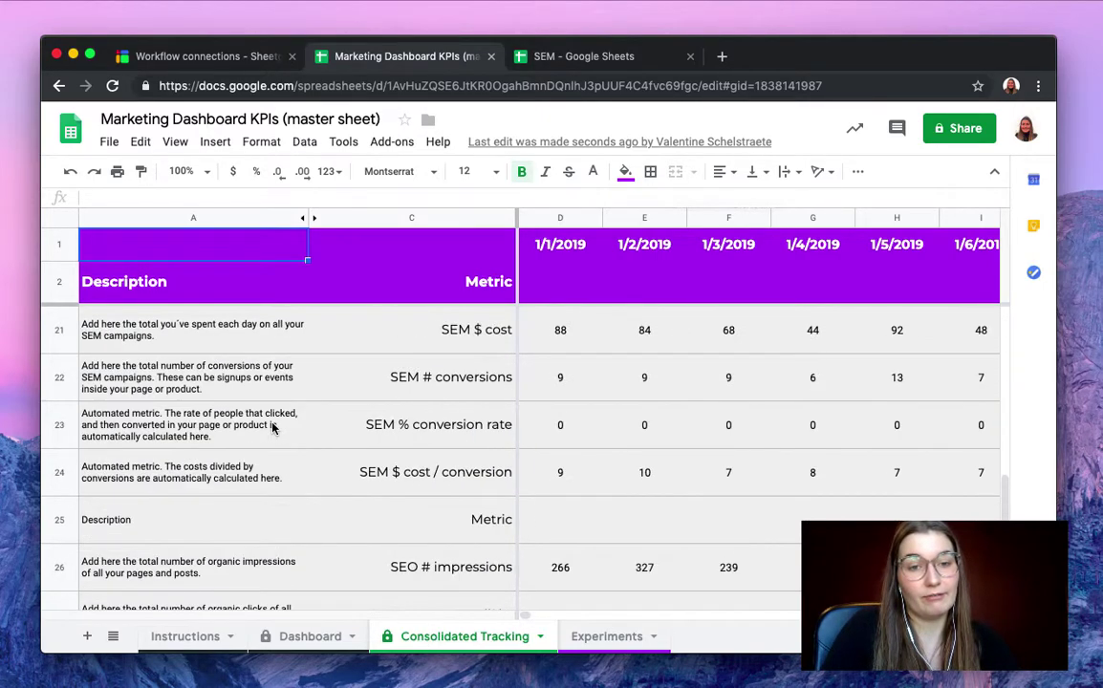
scroll(272, 428, down, 1)
scroll(273, 428, down, 3)
scroll(273, 428, up, 5)
scroll(275, 423, up, 4)
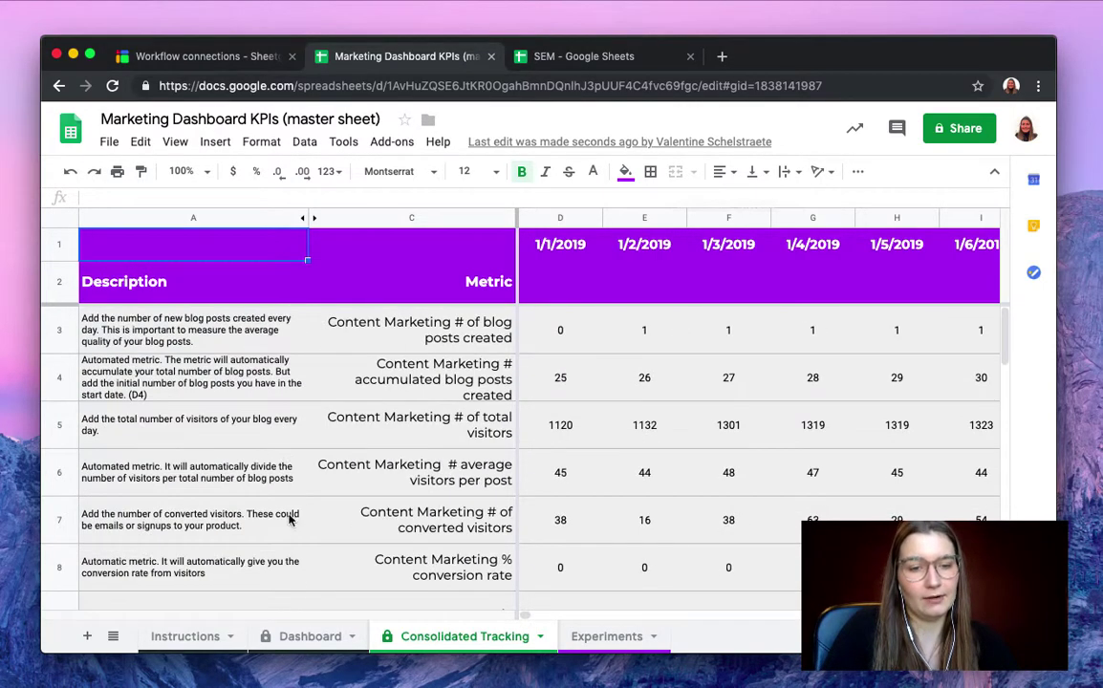
- Review the master Dashboard's Email Marketing, Content Marketing, SEO and experiment-status charts
click(307, 638)
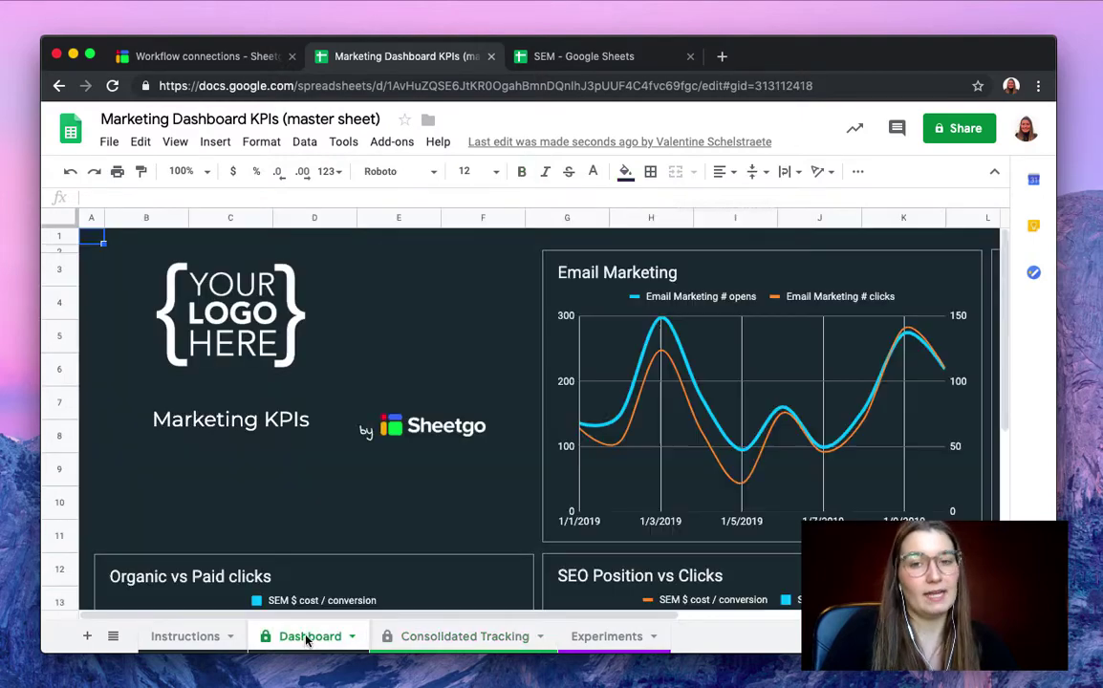
scroll(346, 510, down, 3)
scroll(346, 511, down, 4)
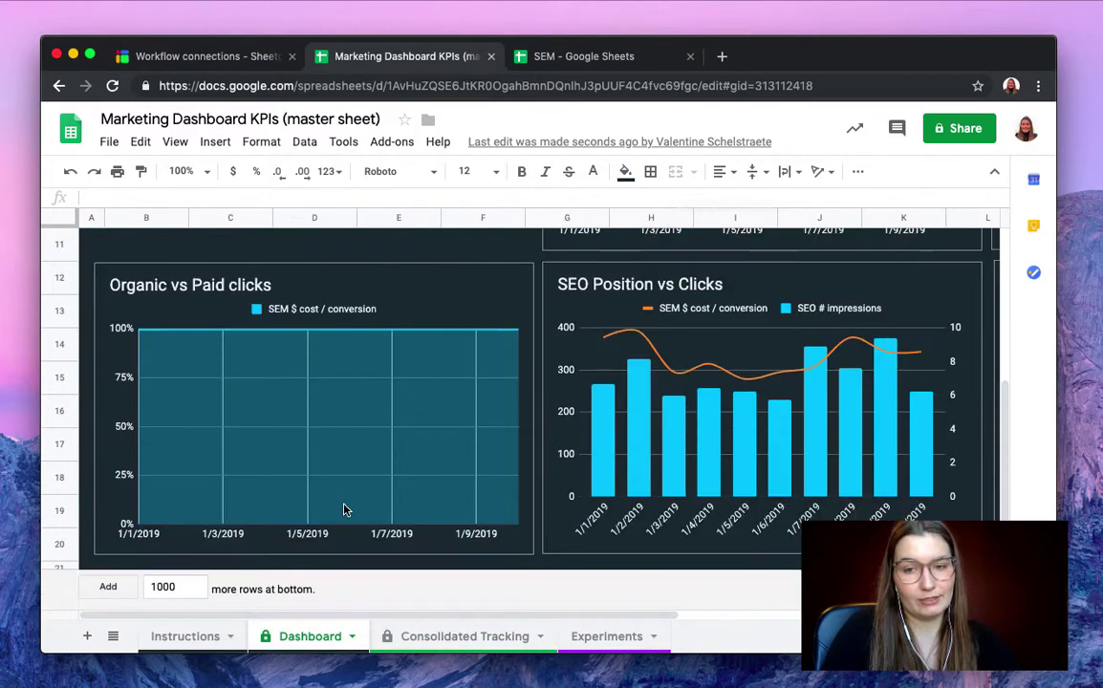
scroll(346, 511, up, 5)
scroll(411, 574, right, 4)
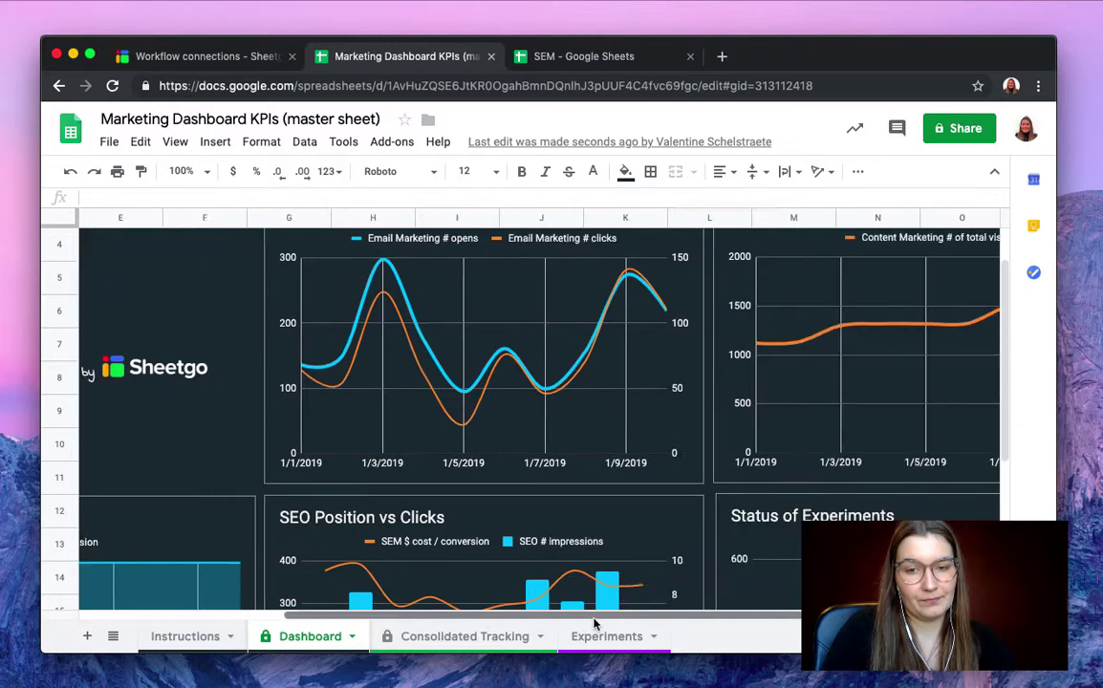
scroll(590, 487, right, 1)
scroll(590, 488, down, 5)
scroll(589, 489, up, 6)
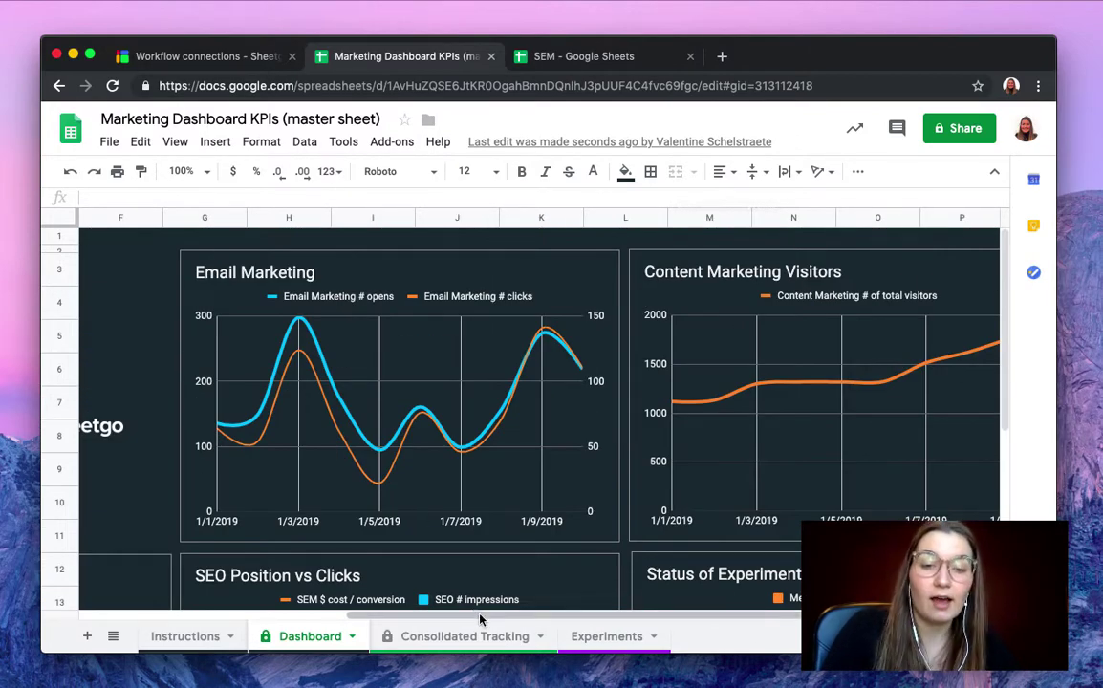
scroll(432, 553, left, 3)
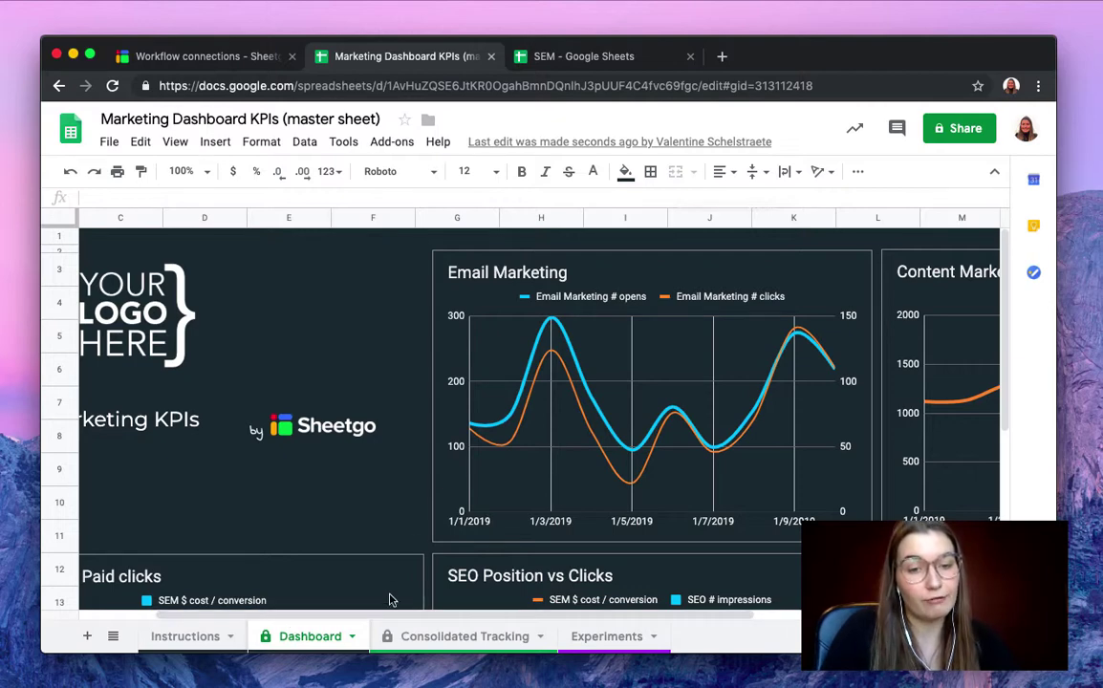
scroll(305, 618, left, 2)
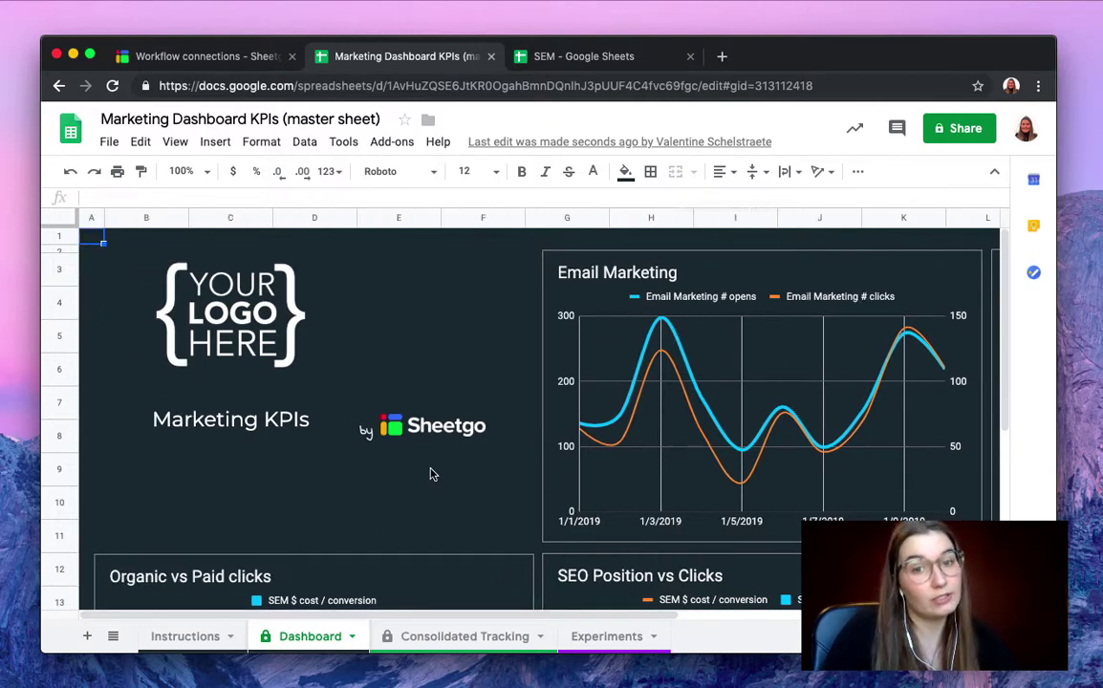